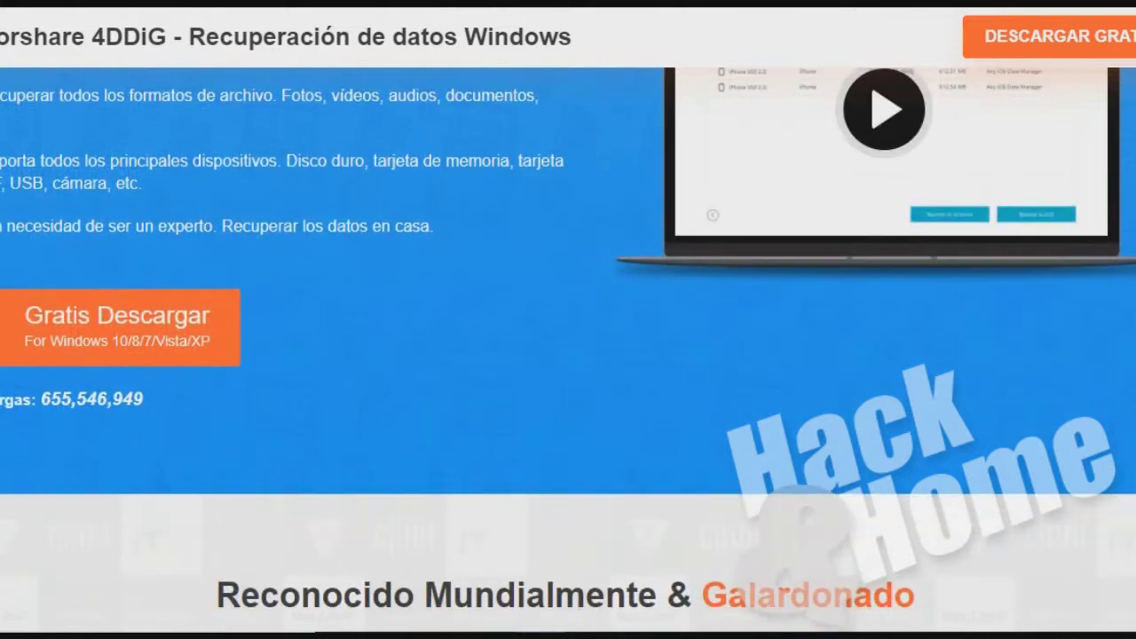
Review the Tenorshare 4DDiG Windows data recovery page, covering its reviews, recovery features and supported file types
scroll(569, 355, down, 3)
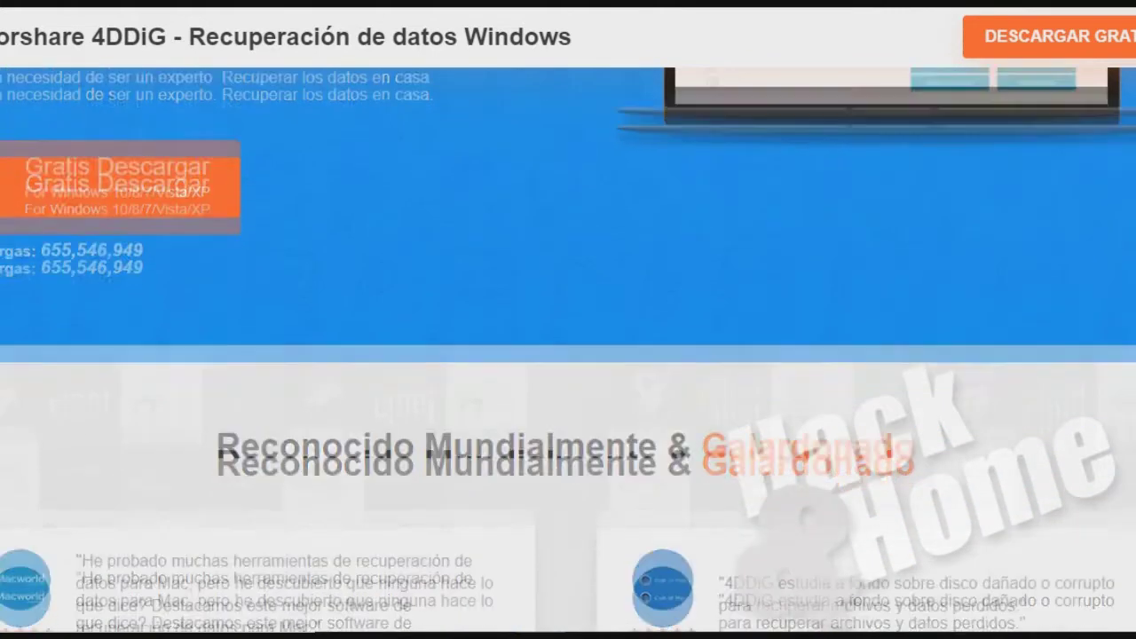
scroll(568, 355, down, 3)
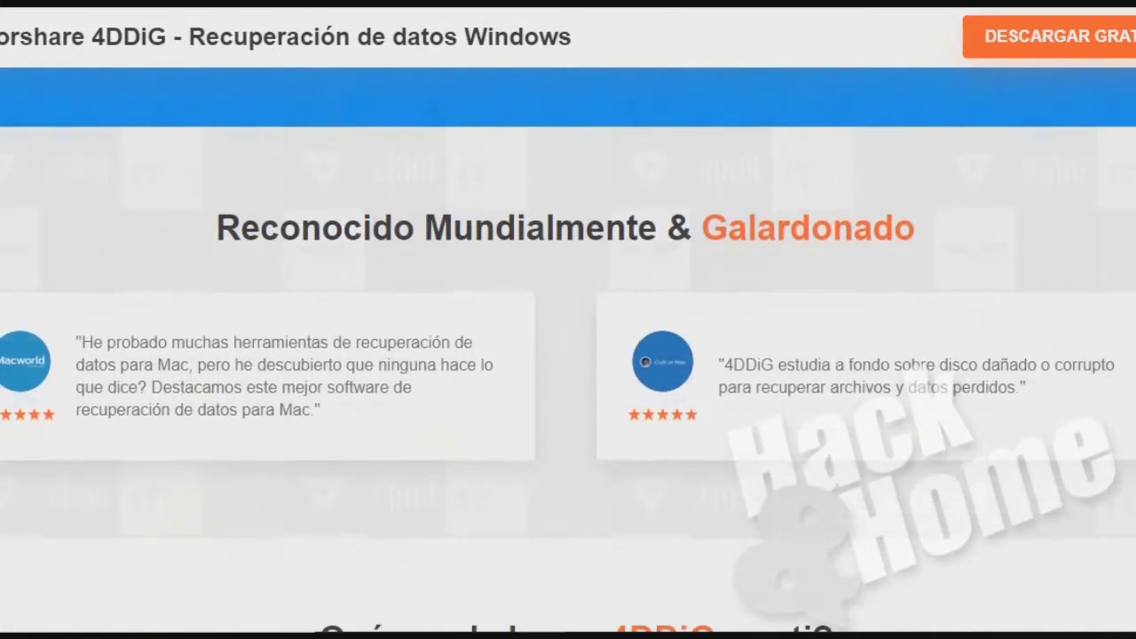
scroll(568, 355, down, 3)
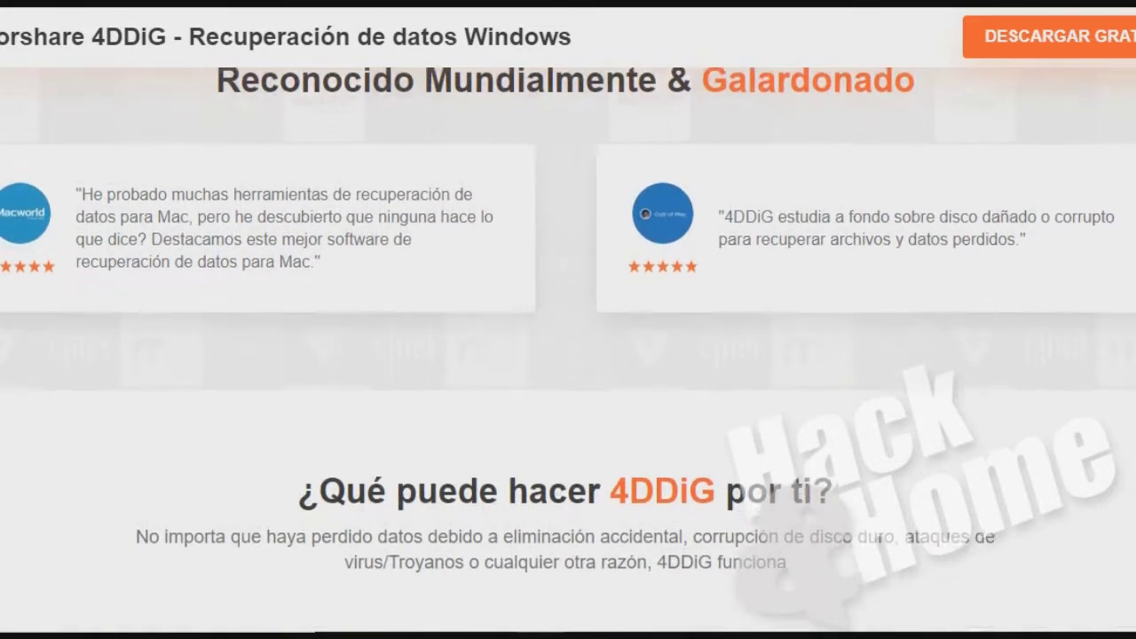
scroll(568, 355, down, 2)
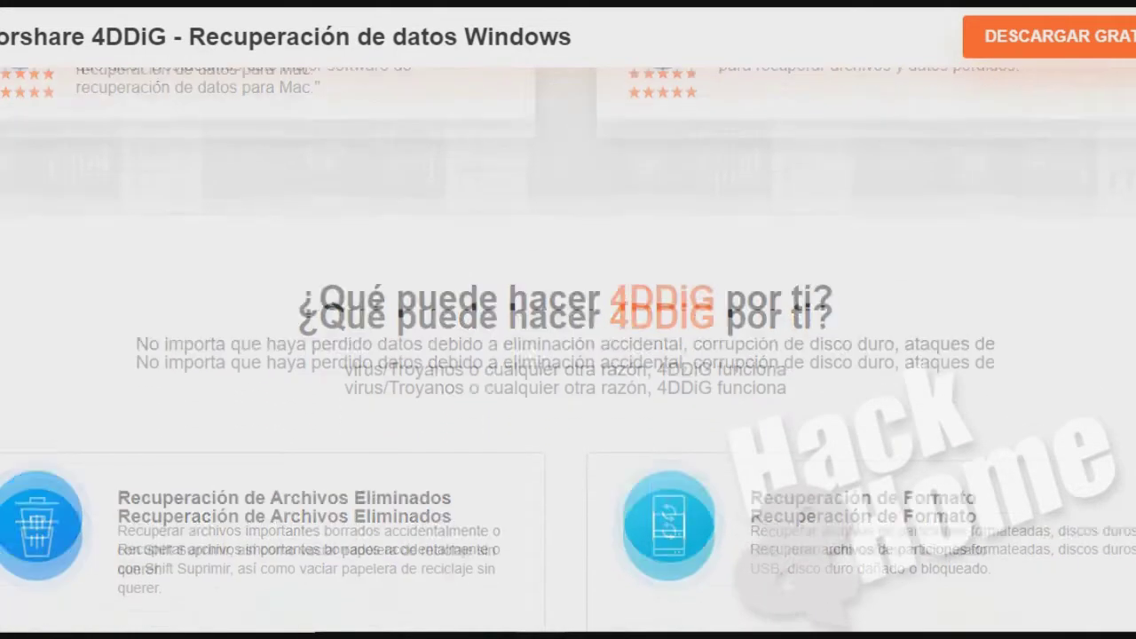
scroll(568, 355, down, 1)
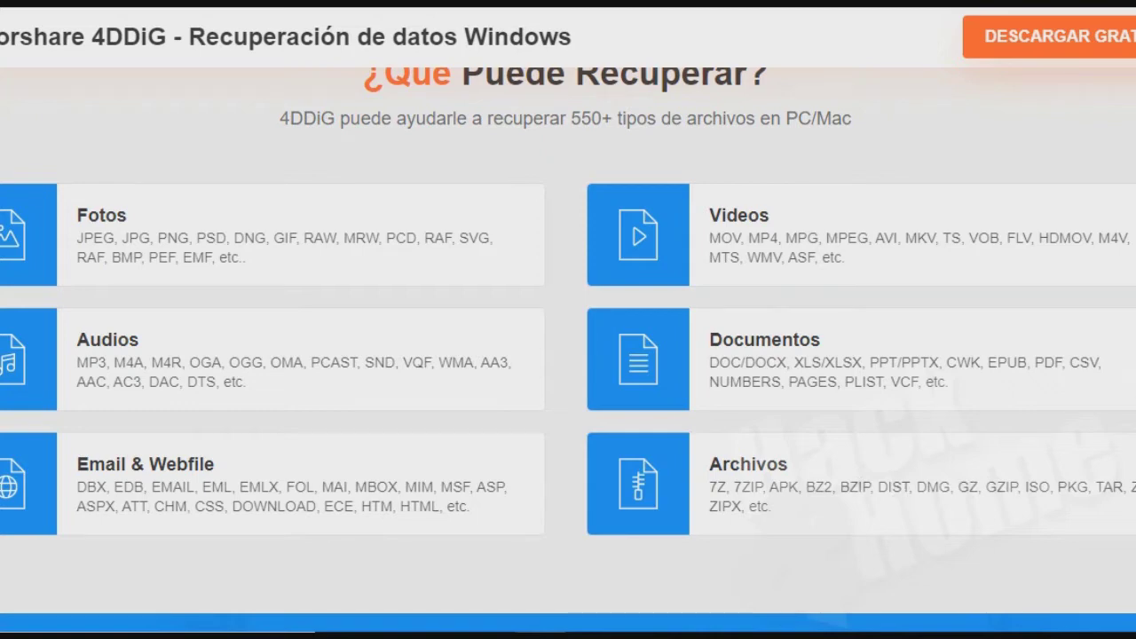
scroll(569, 341, down, 4)
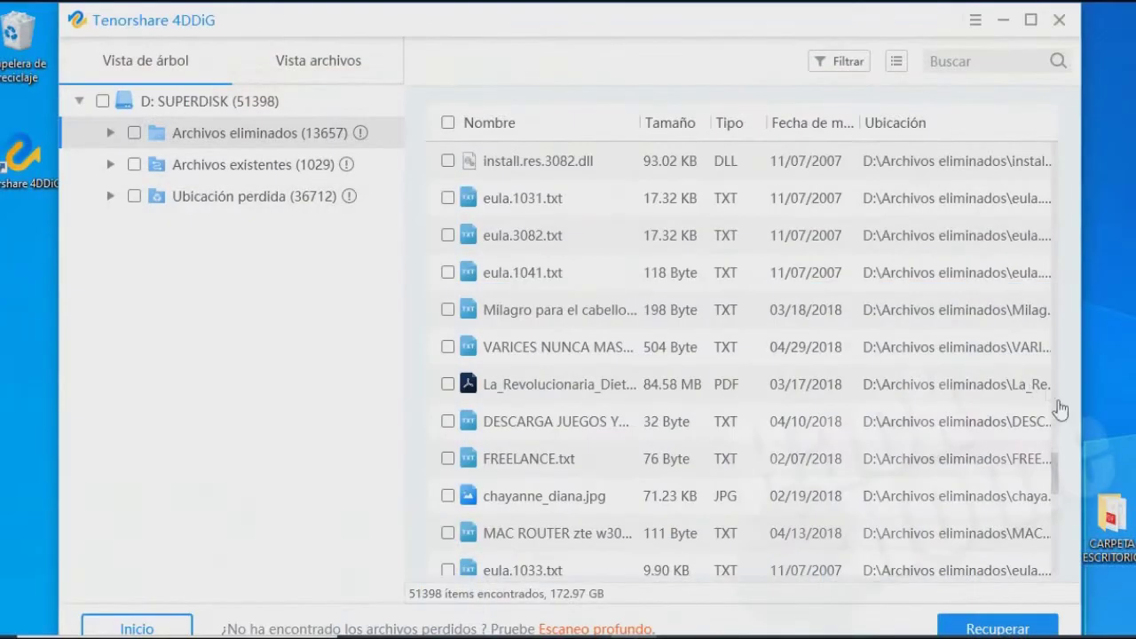
Browse the SUPERDISK scan results under Archivos eliminados, Archivos existentes and Ubicación perdida
scroll(1052, 480, down, 3)
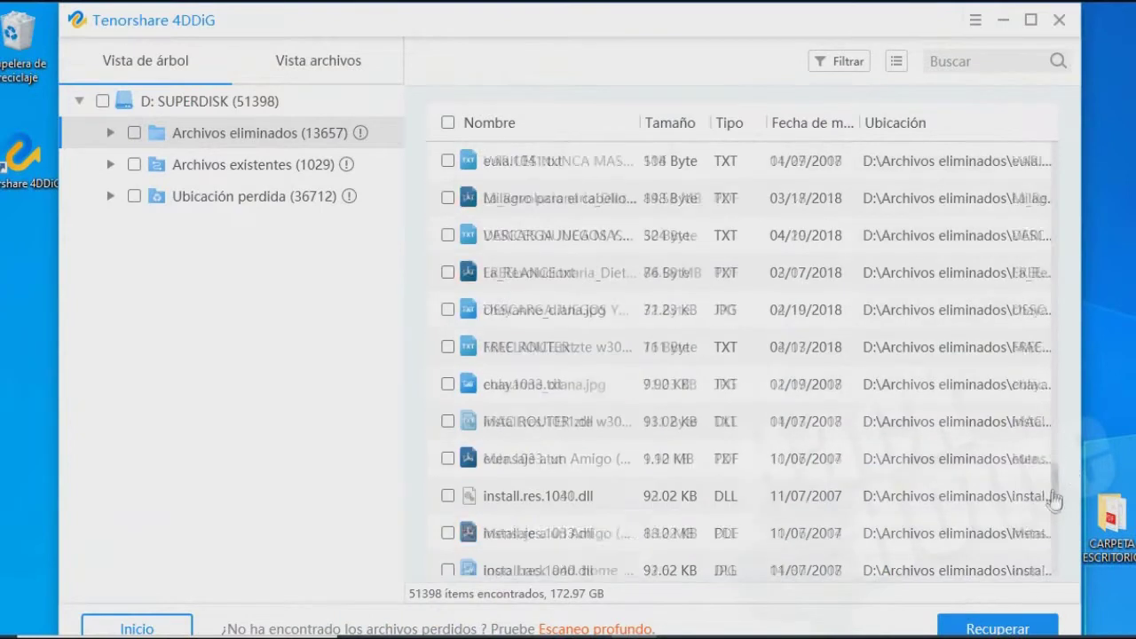
drag(1053, 513, 1055, 147)
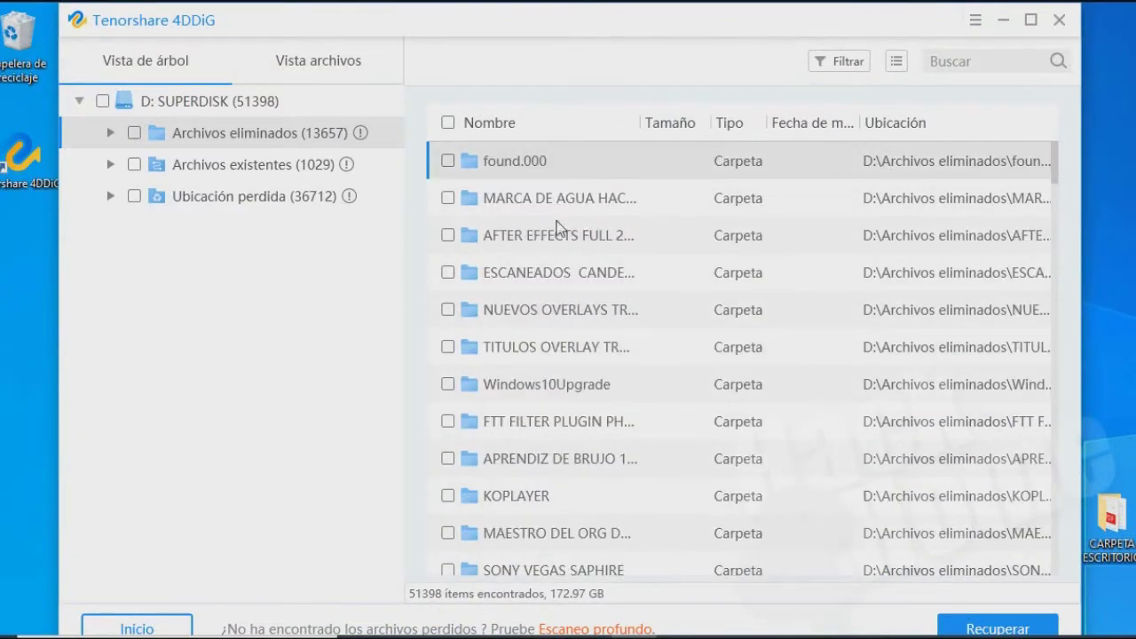
click(319, 164)
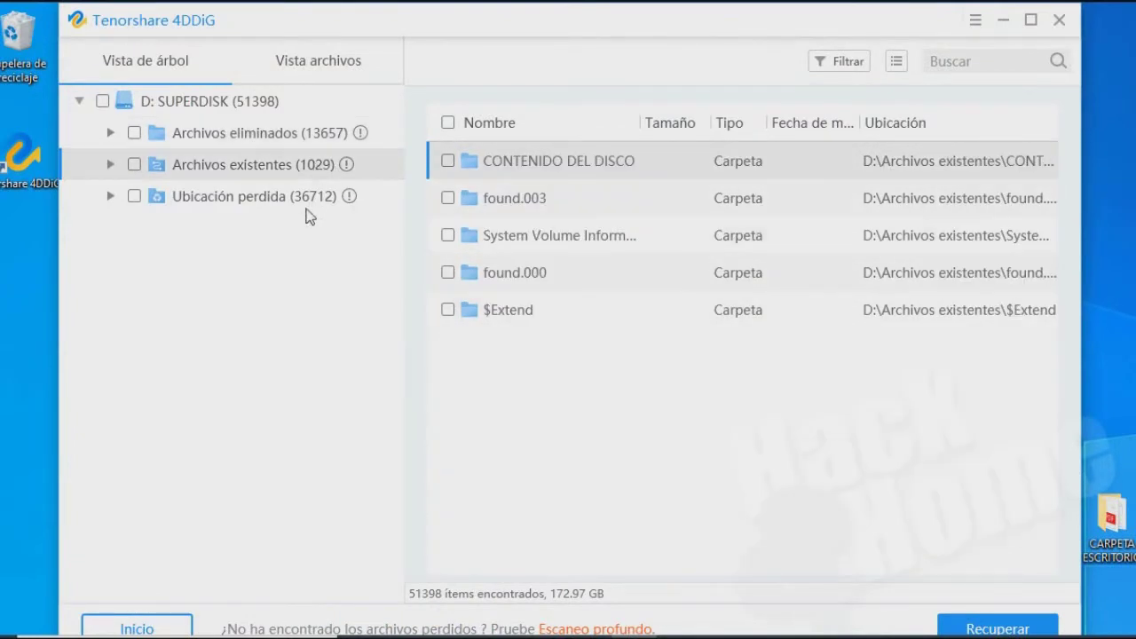
click(306, 197)
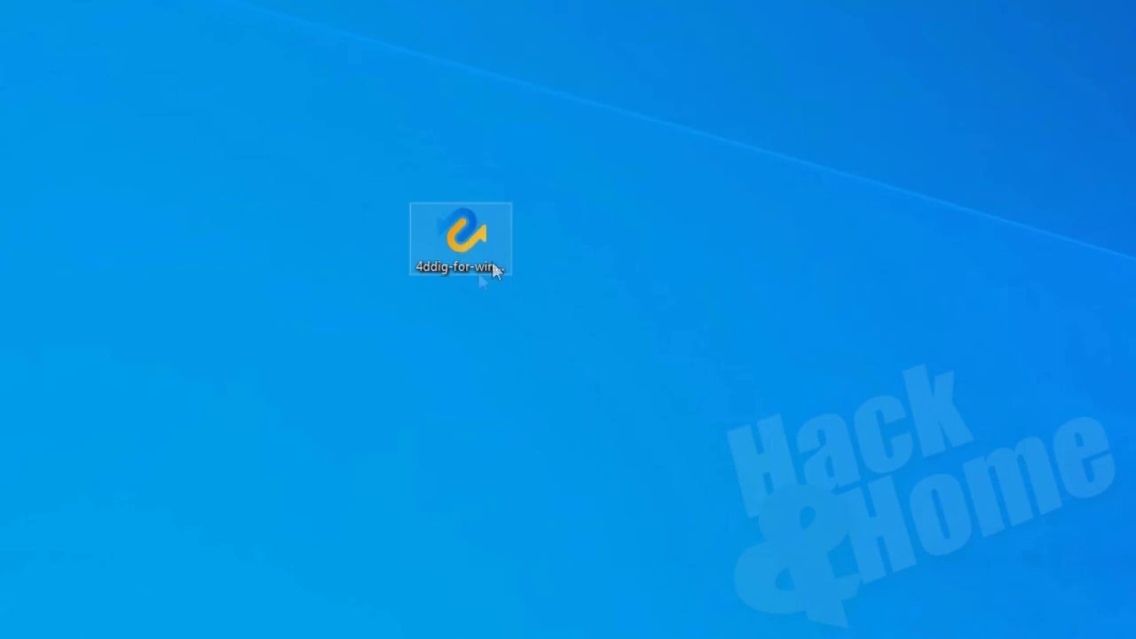
Run the 4DDiG installer from the desktop, accept the licence and install it in Español to C:\Program Files (x86)\Tenorshare
double_click(468, 242)
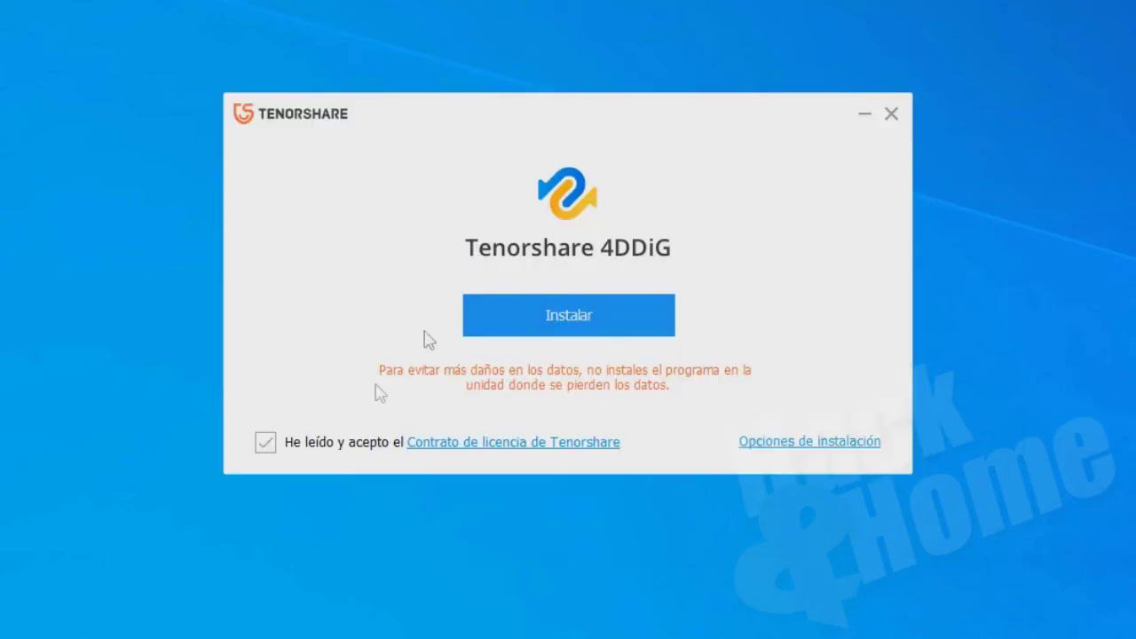
click(265, 446)
click(266, 446)
click(570, 322)
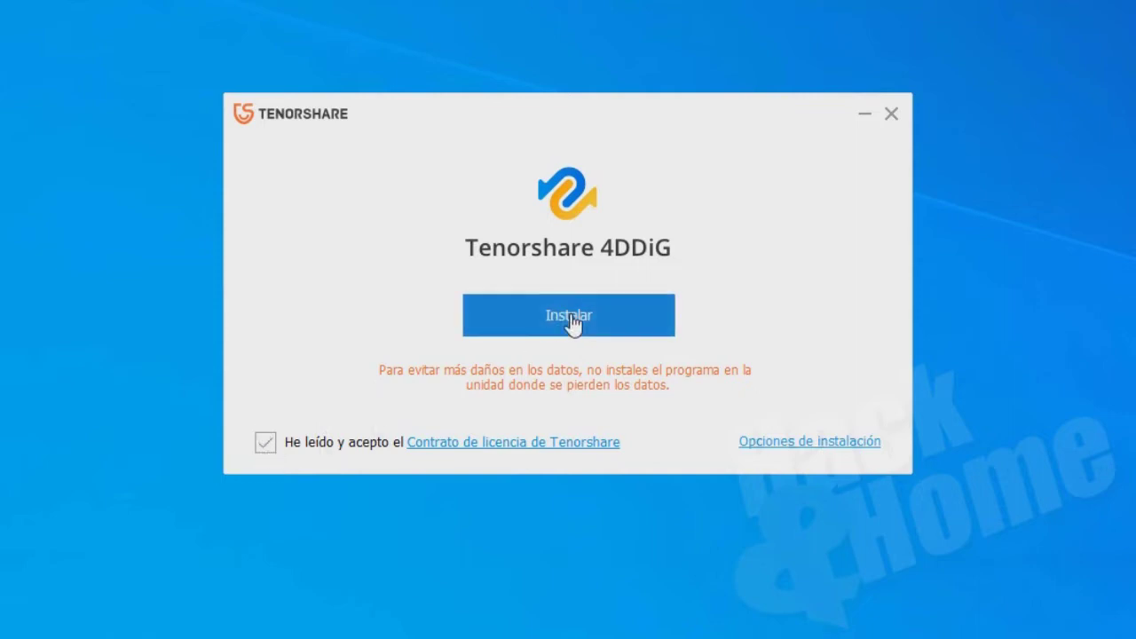
click(792, 443)
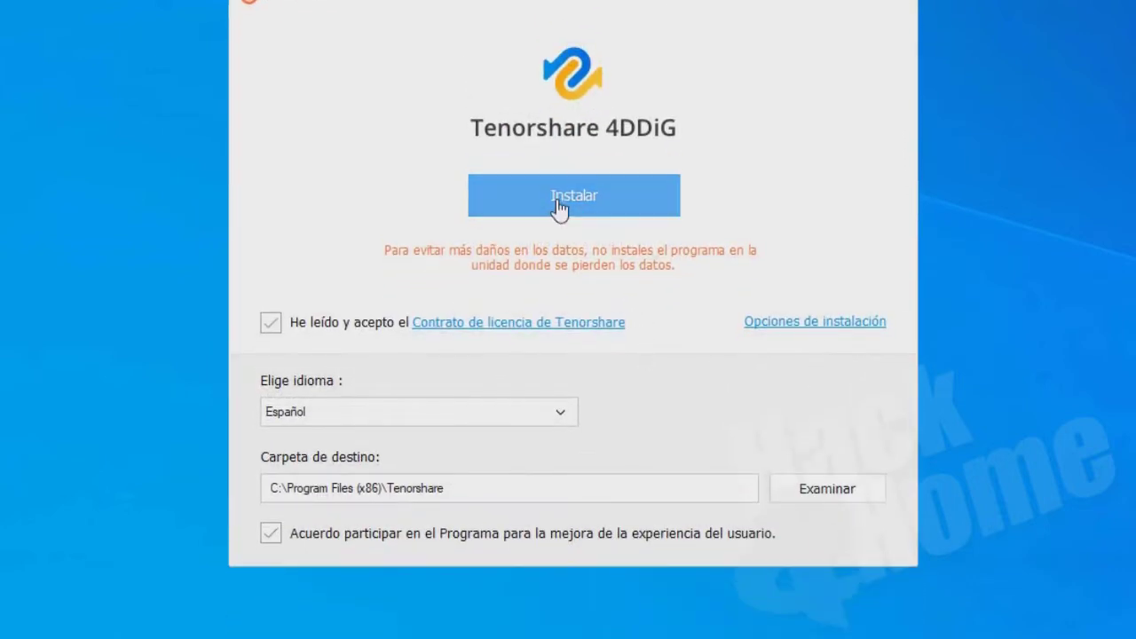
click(560, 204)
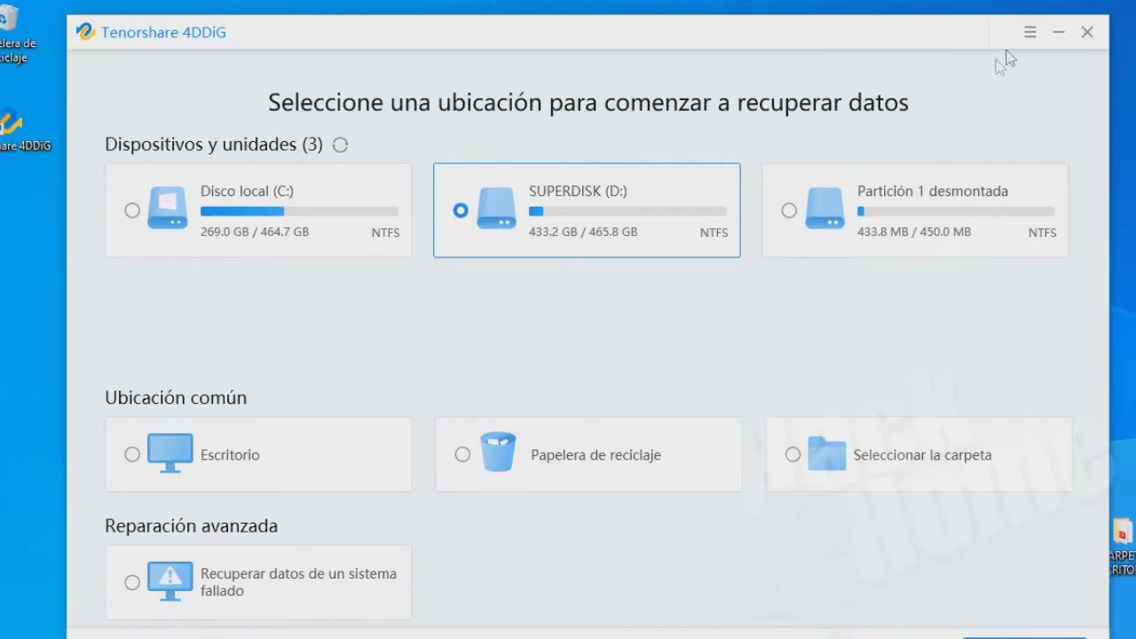
Check the available interface languages and open the online tutorial to read the Windows data recovery guide
click(1030, 32)
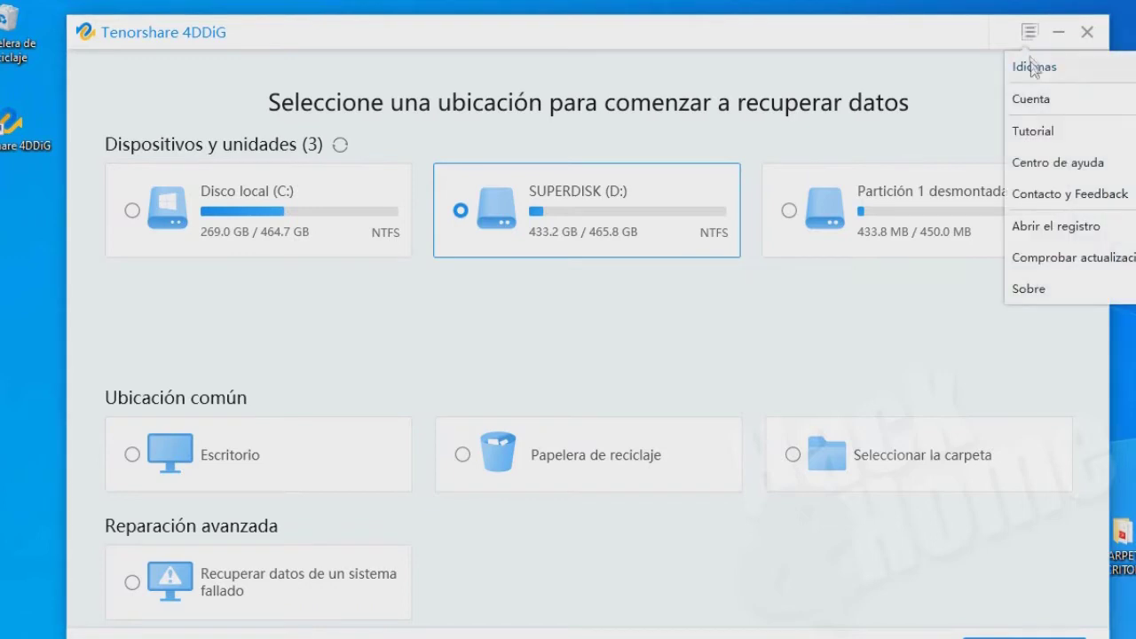
mouse_move(1031, 67)
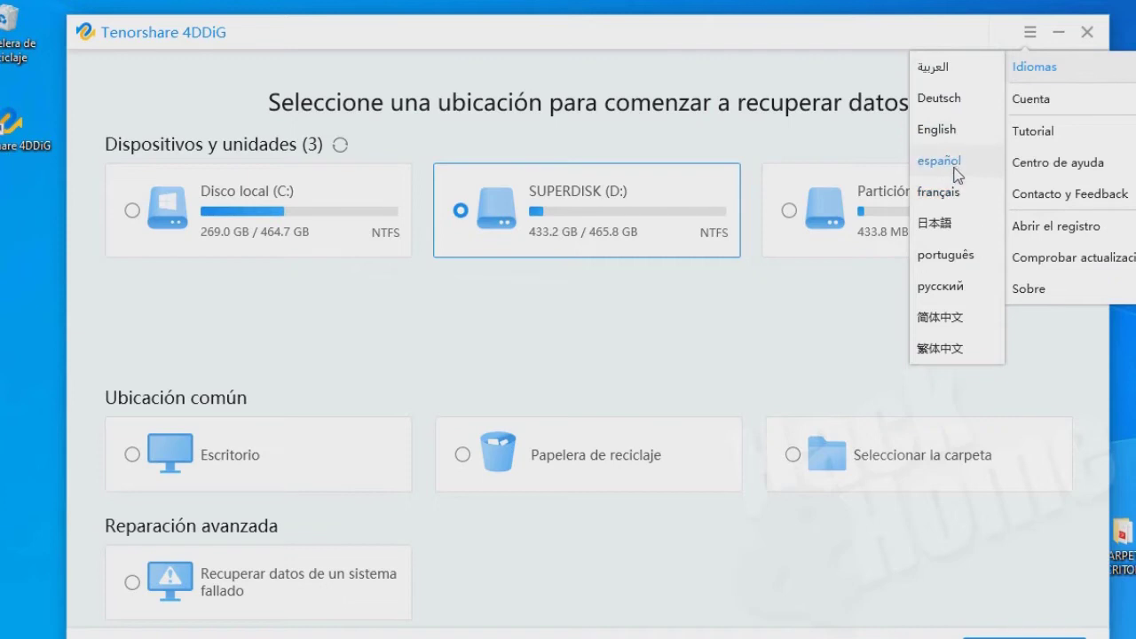
click(1053, 133)
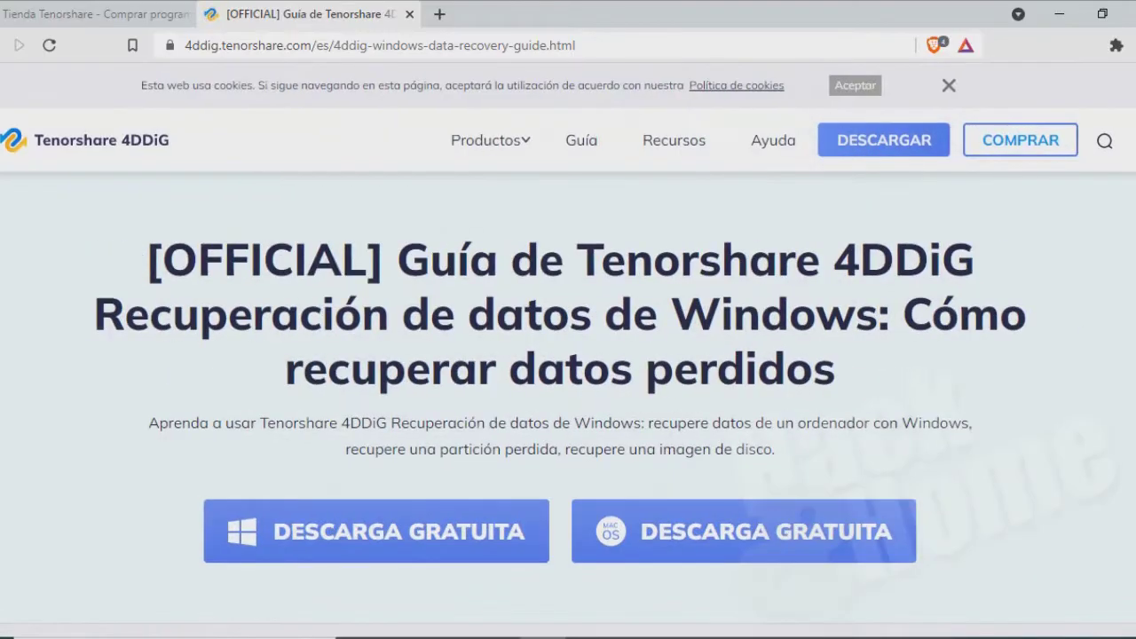
scroll(568, 355, down, 1)
scroll(568, 355, down, 10)
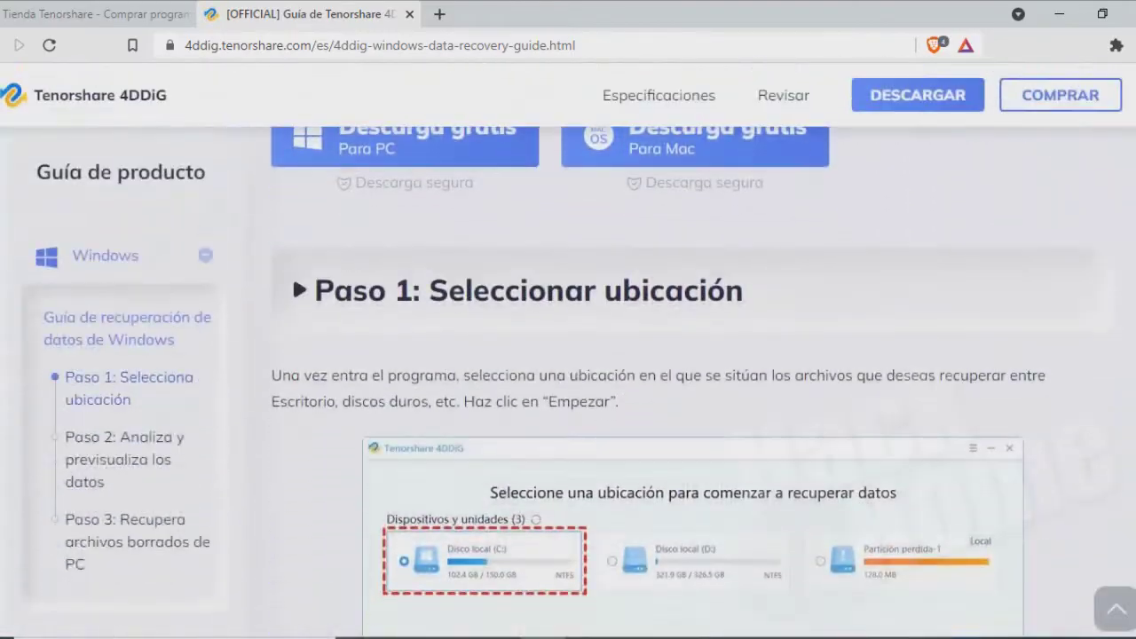
scroll(569, 355, down, 10)
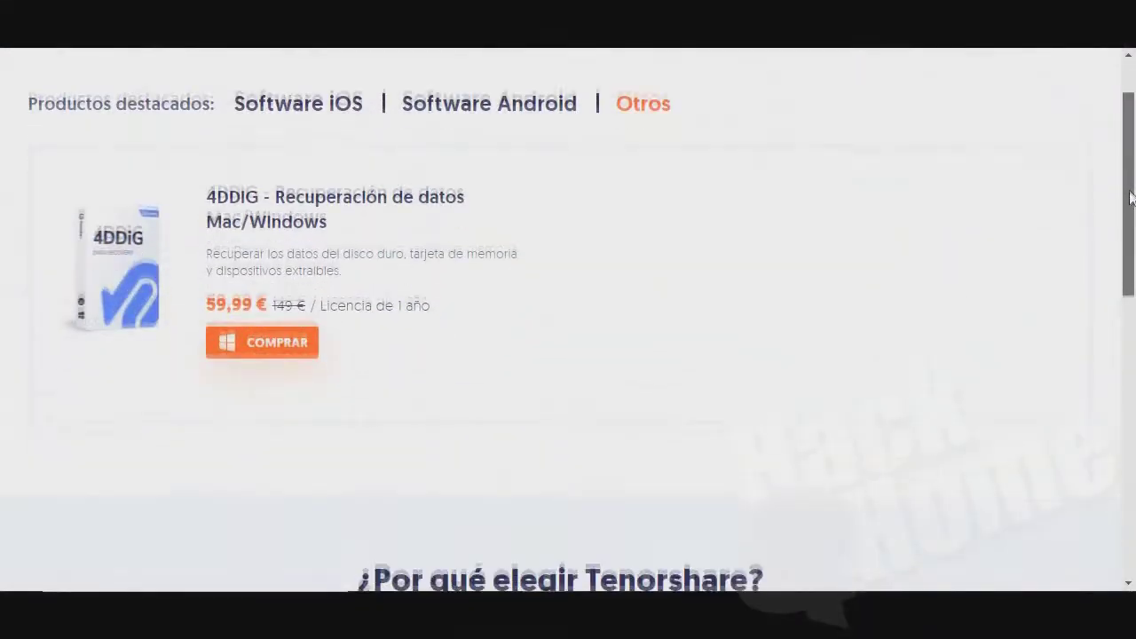
Look over the 4DDiG Mac/Windows offer in the Tenorshare store and open its order form to review the payment details
scroll(1133, 238, down, 2)
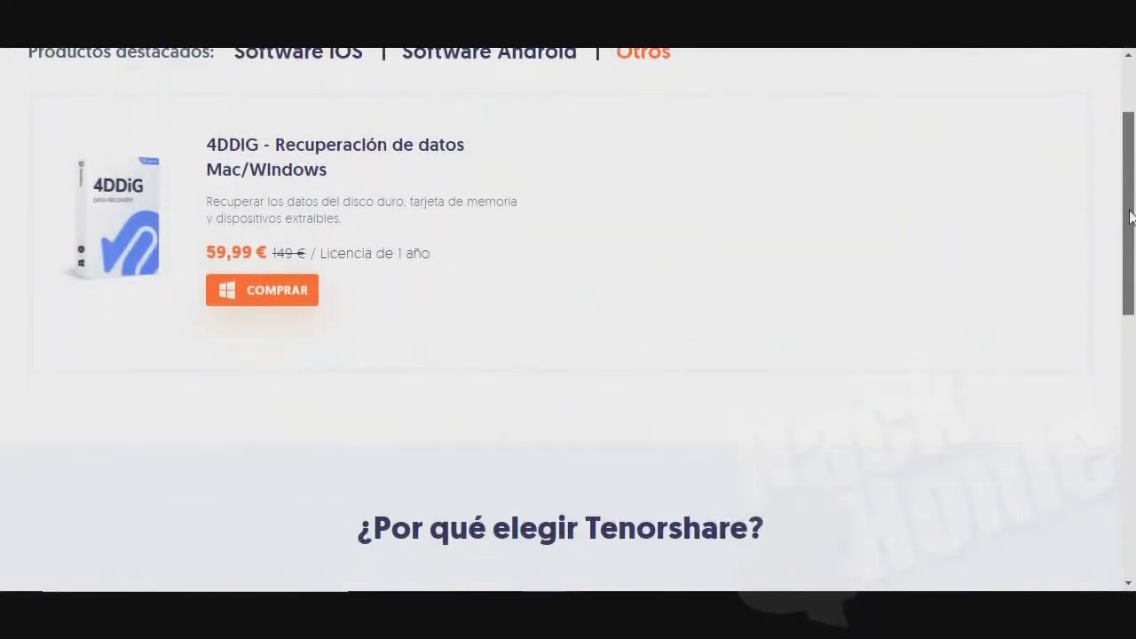
drag(1133, 238, 1133, 161)
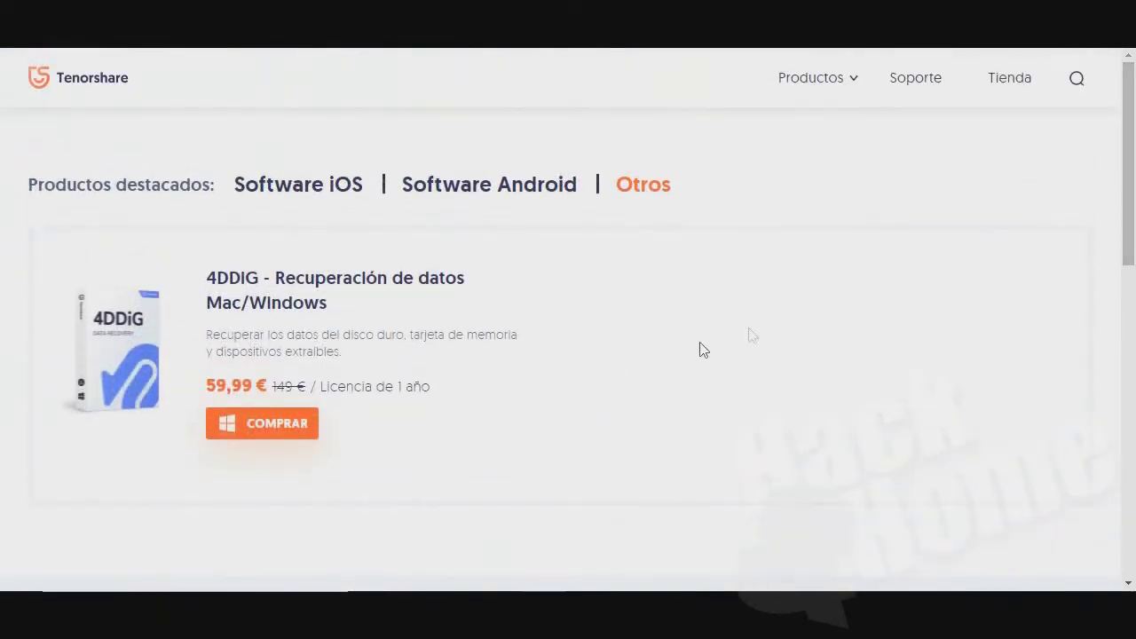
click(277, 424)
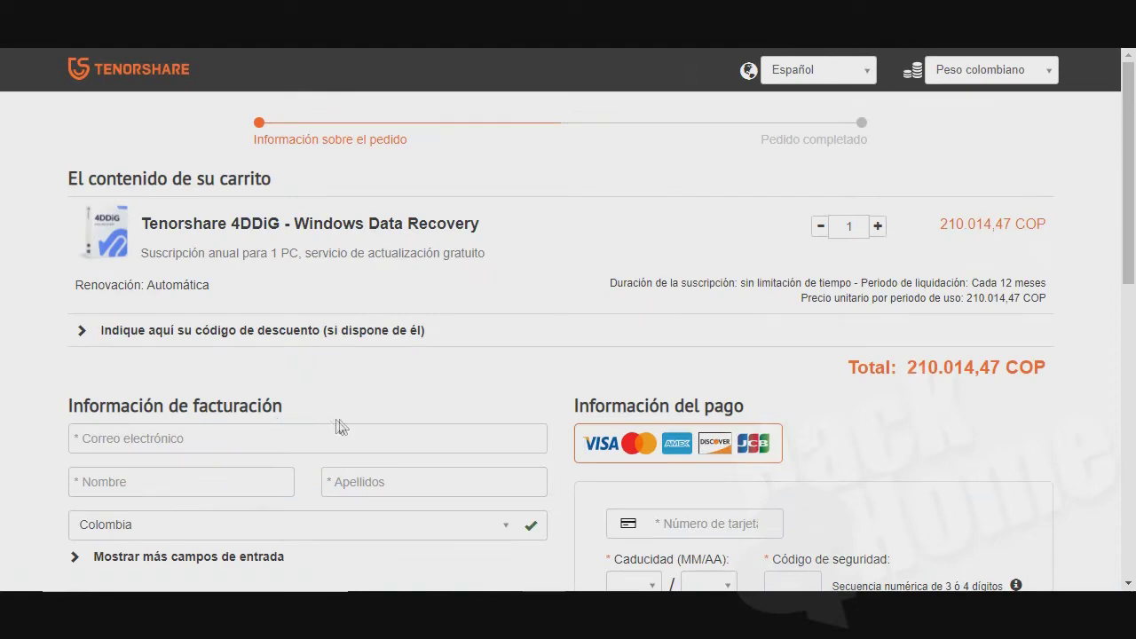
drag(1126, 234, 1124, 367)
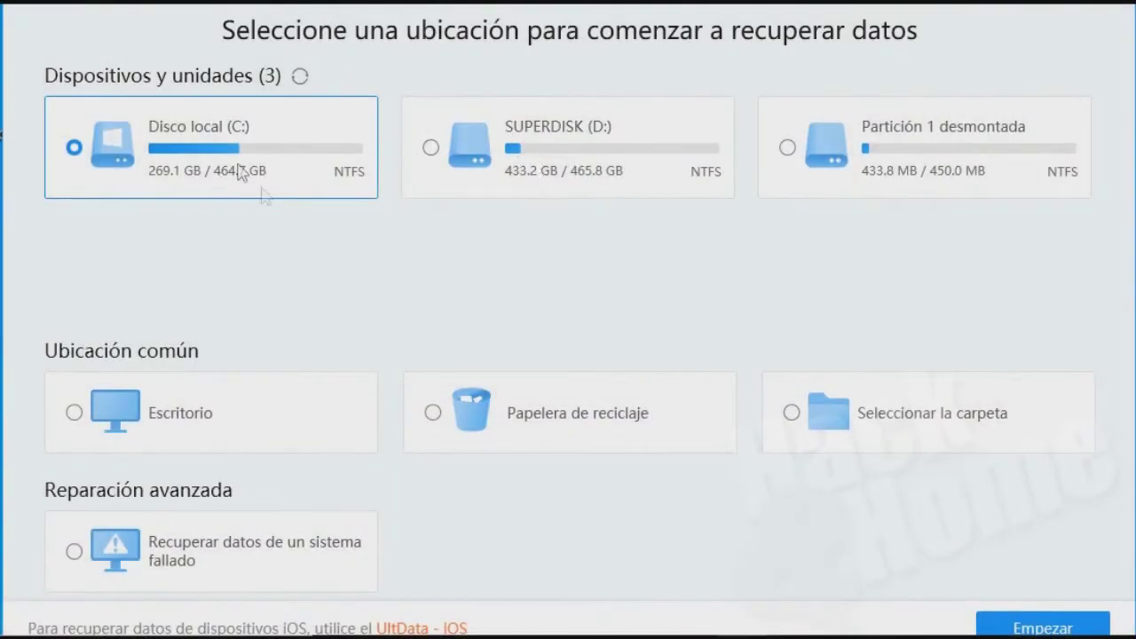
Try the recovery locations SUPERDISK (D:), Partición 1 desmontada, Escritorio, Papelera de reciclaje and the folder picker, cancelling the picker
click(431, 148)
click(789, 148)
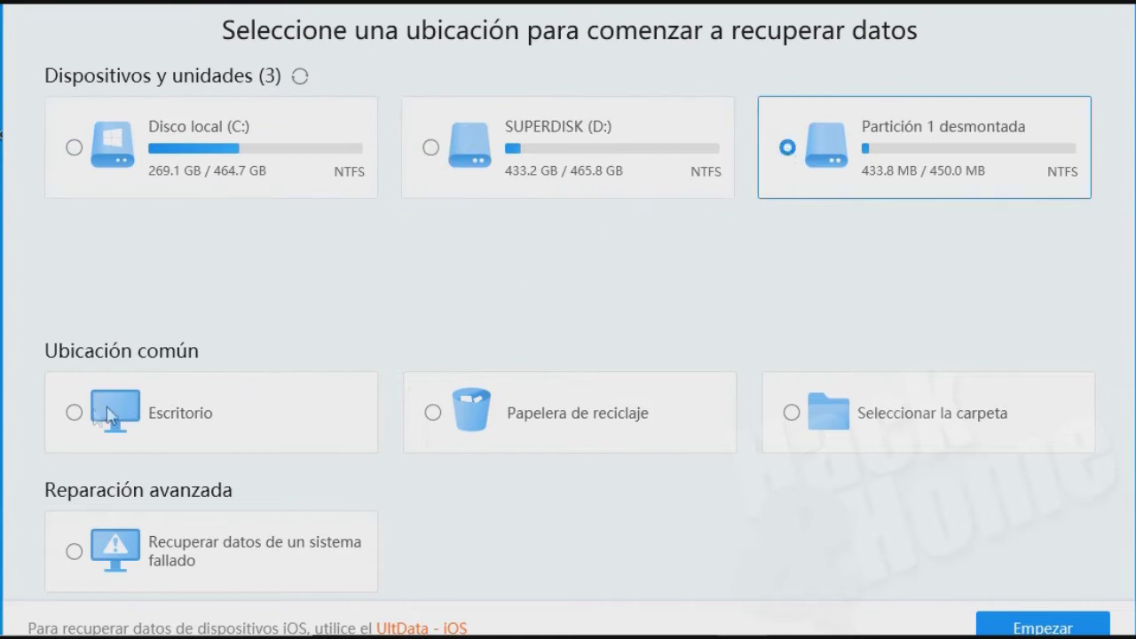
click(78, 412)
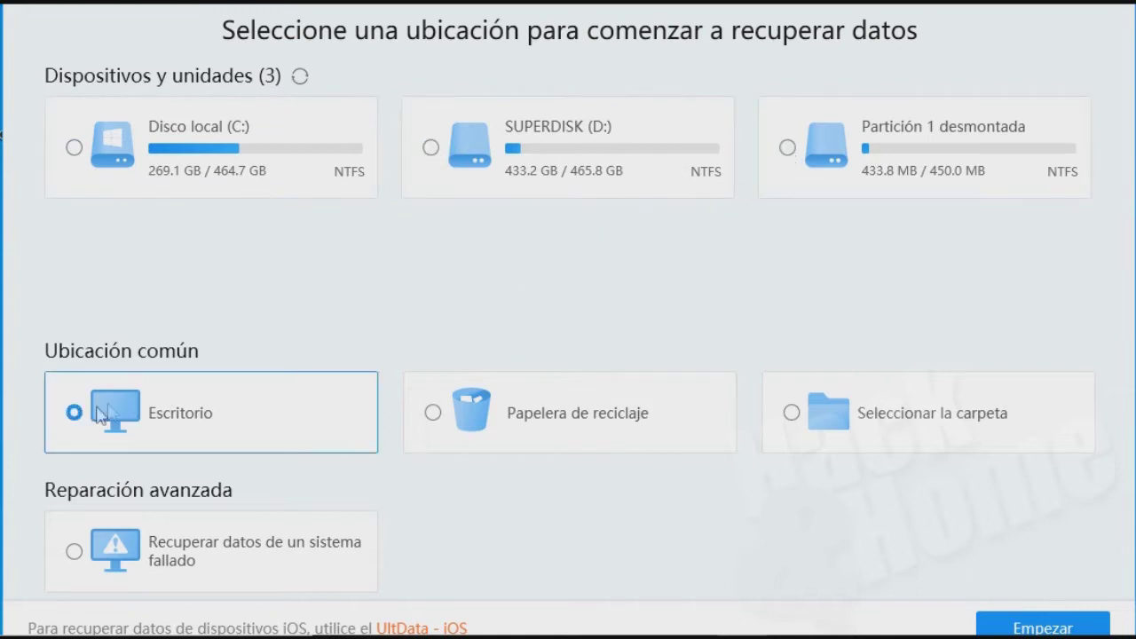
click(434, 414)
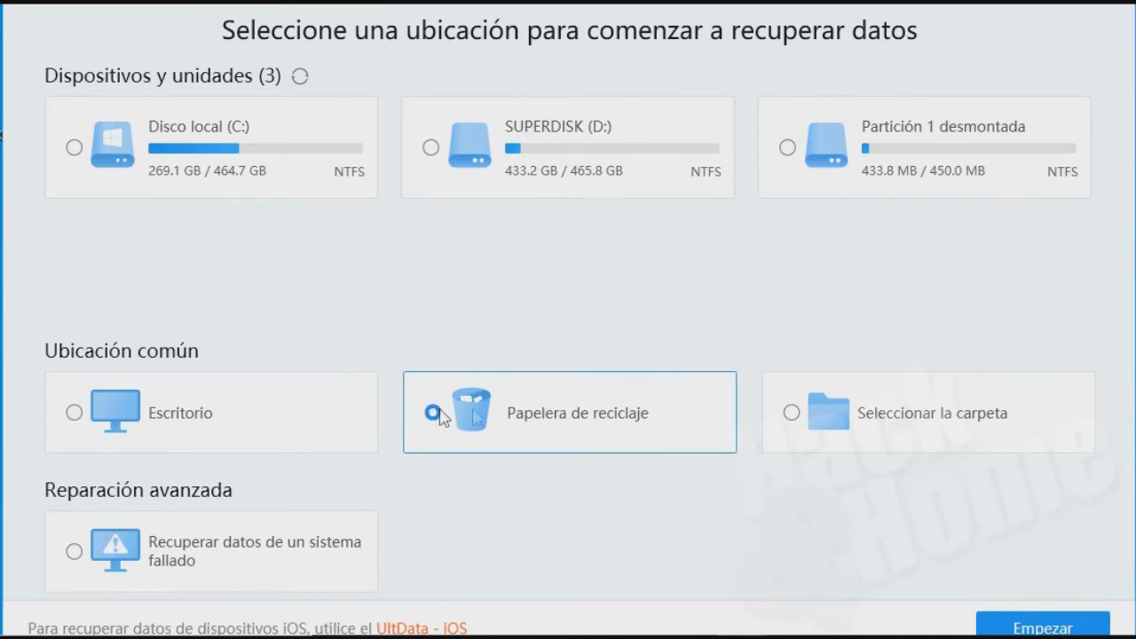
click(791, 412)
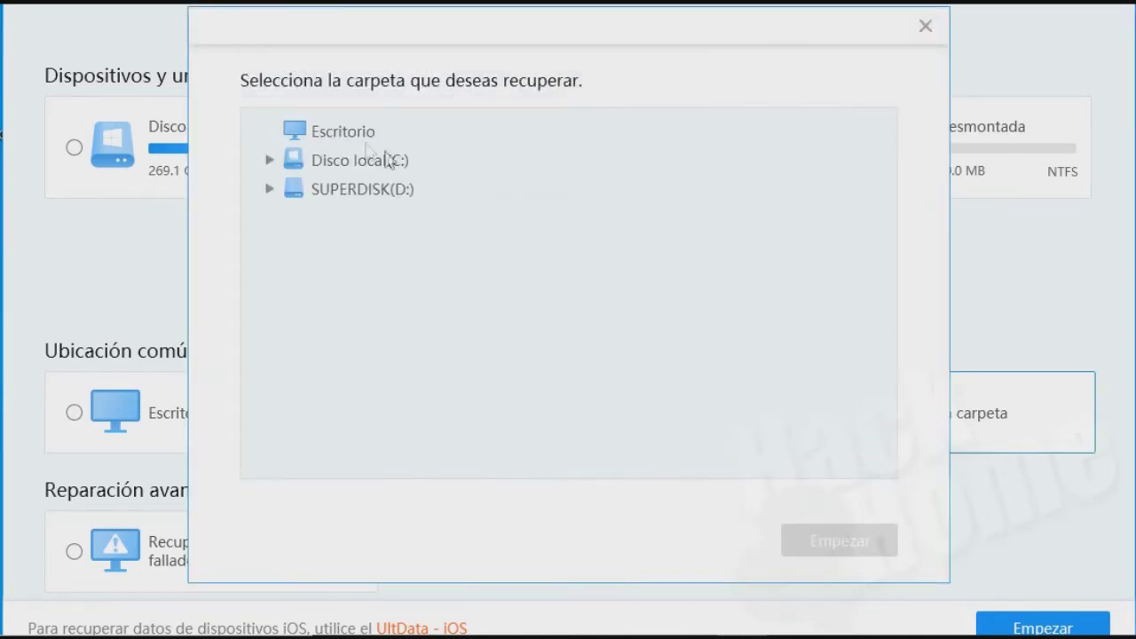
click(928, 28)
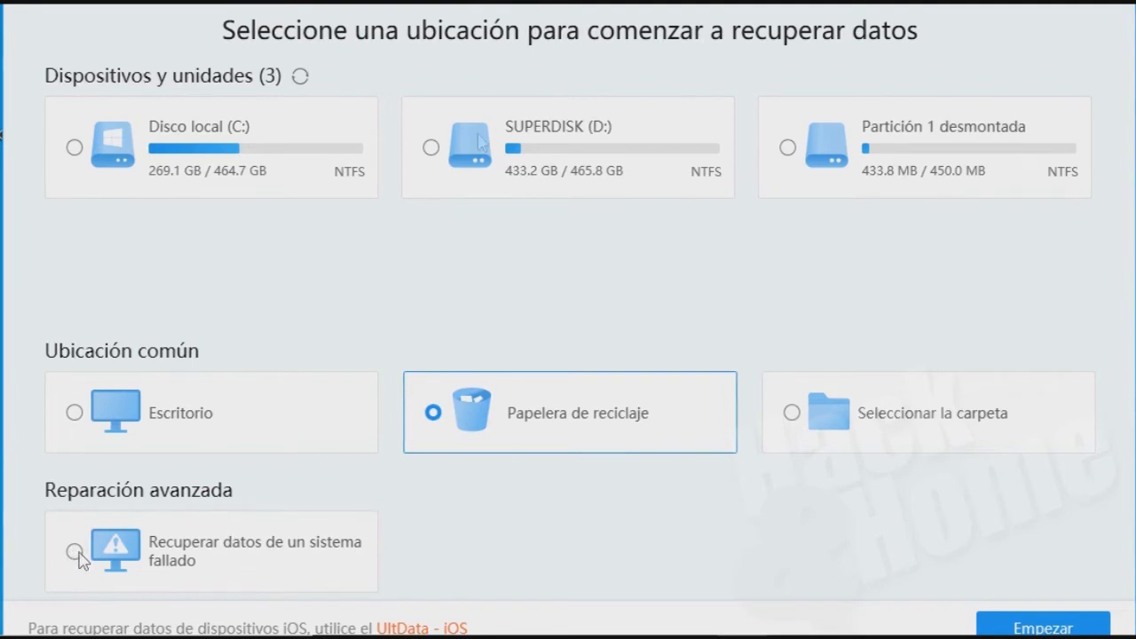
Scan the SUPERDISK (D:) drive for lost data and dismiss the file search tips
click(431, 148)
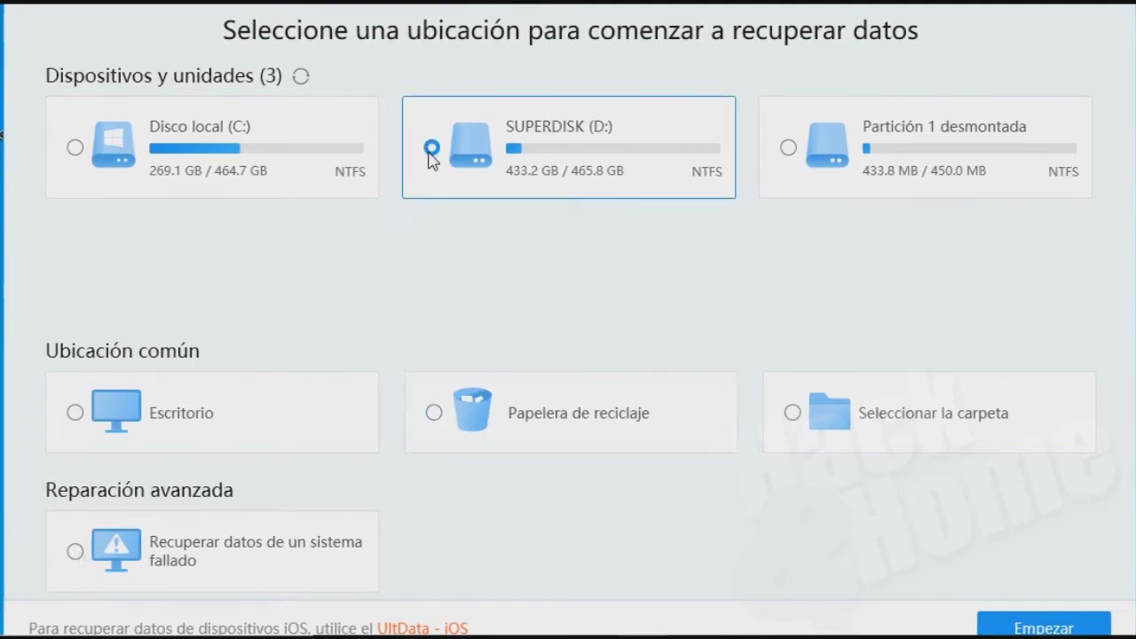
click(1050, 627)
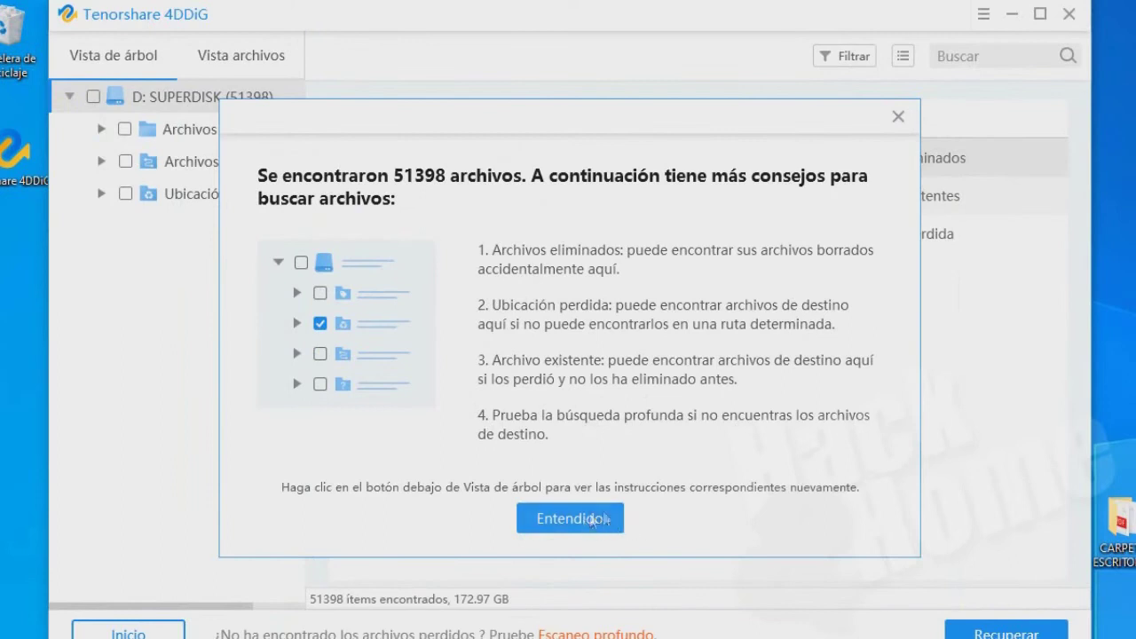
click(586, 519)
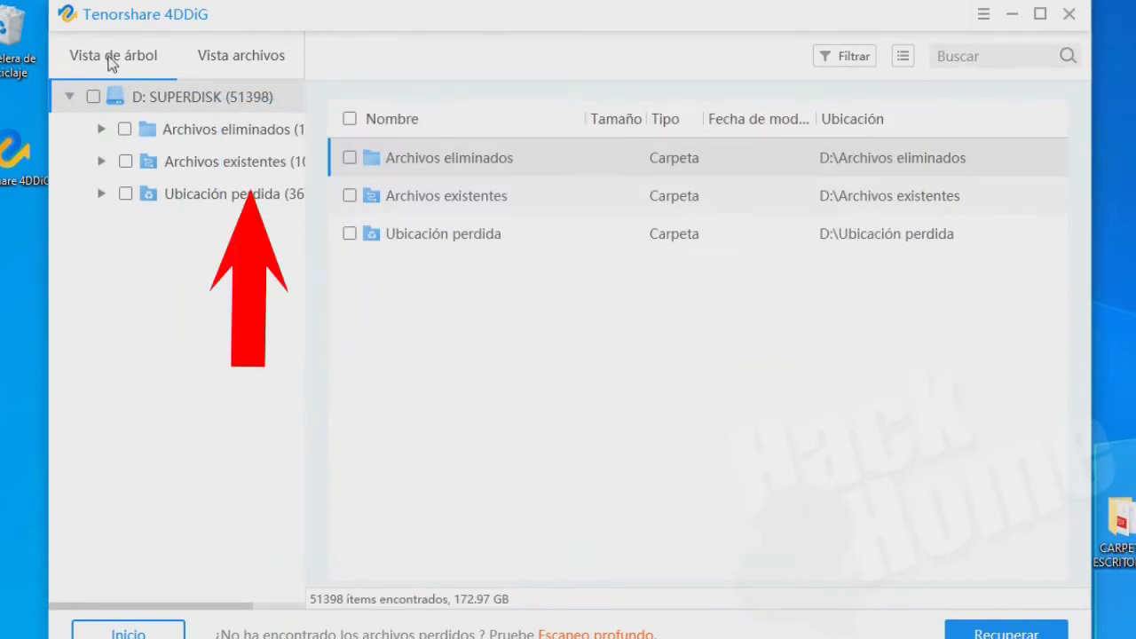
Show the scan results by file type and mark the Fotos and Documento categories for recovery
click(211, 62)
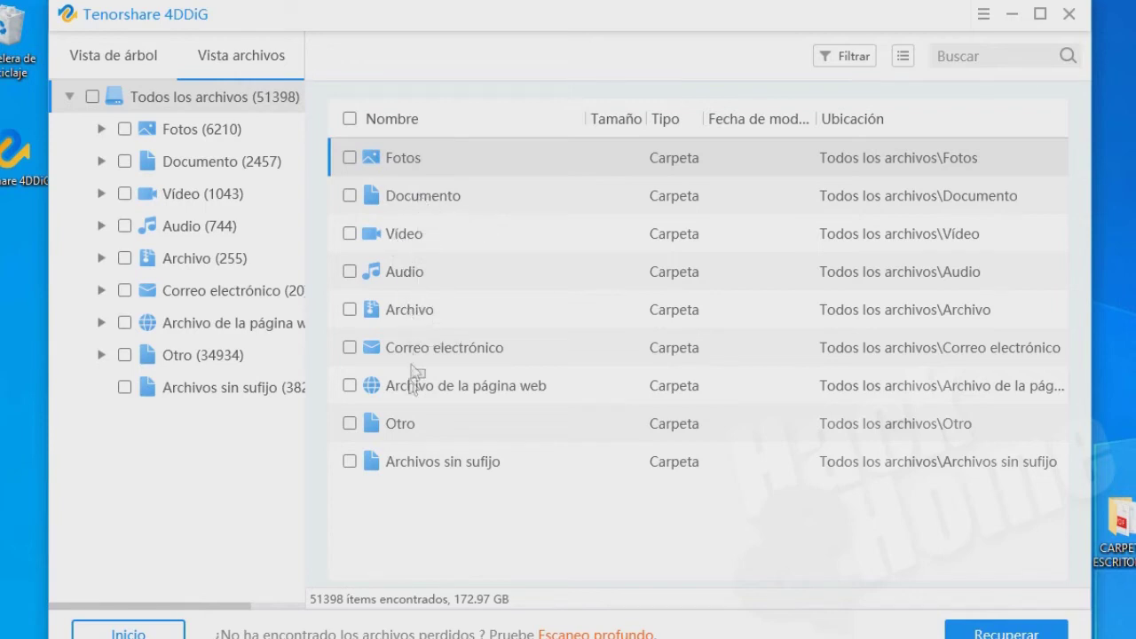
click(350, 158)
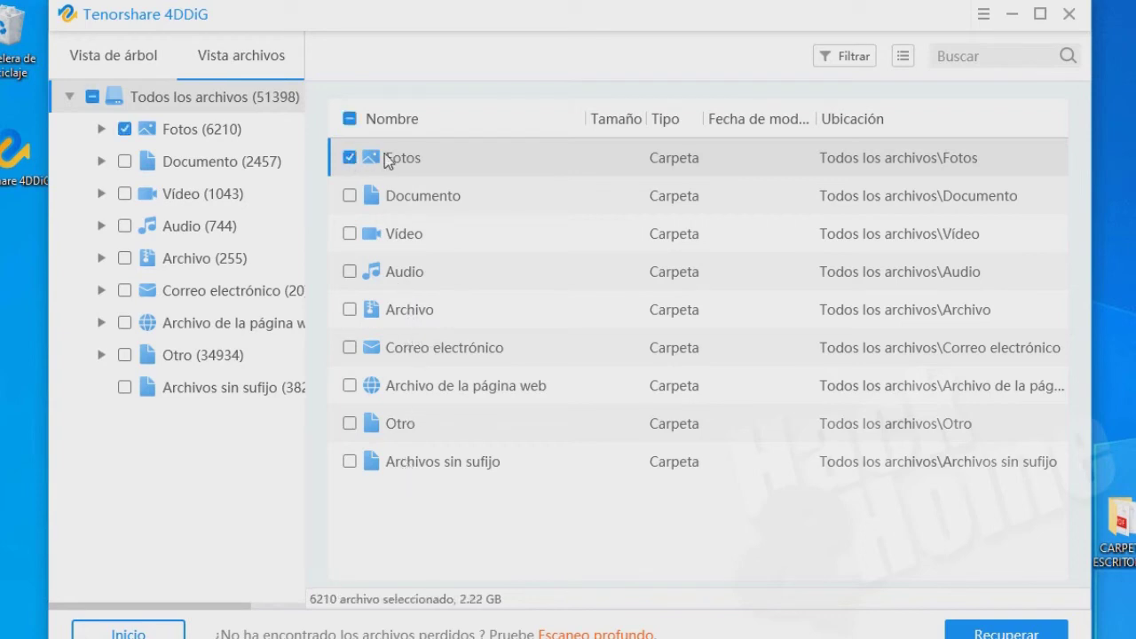
double_click(384, 155)
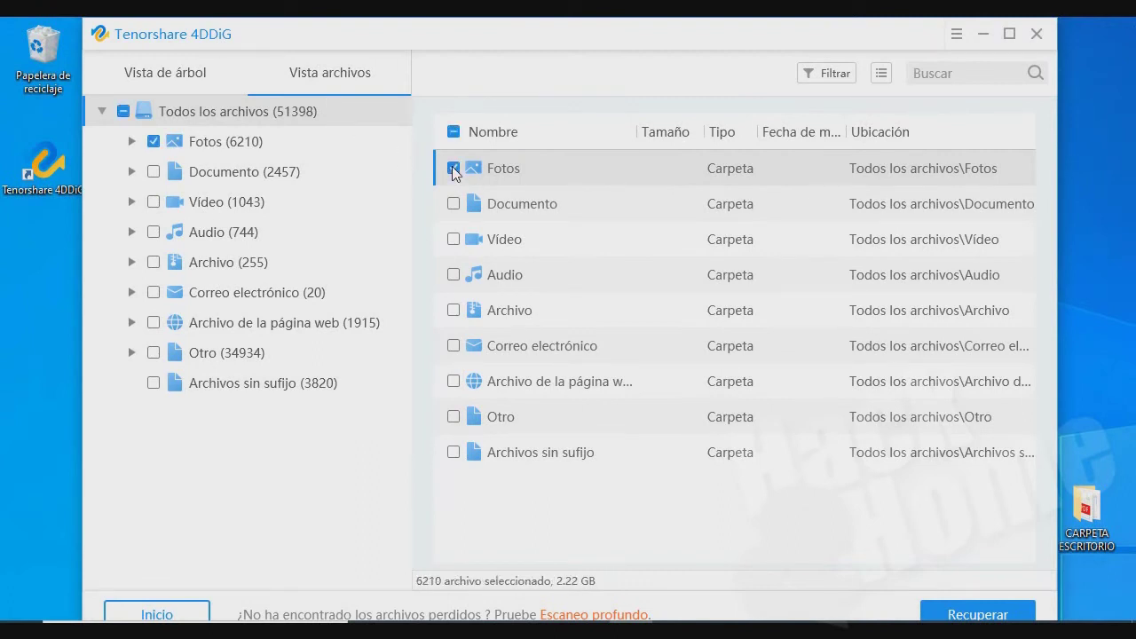
click(454, 203)
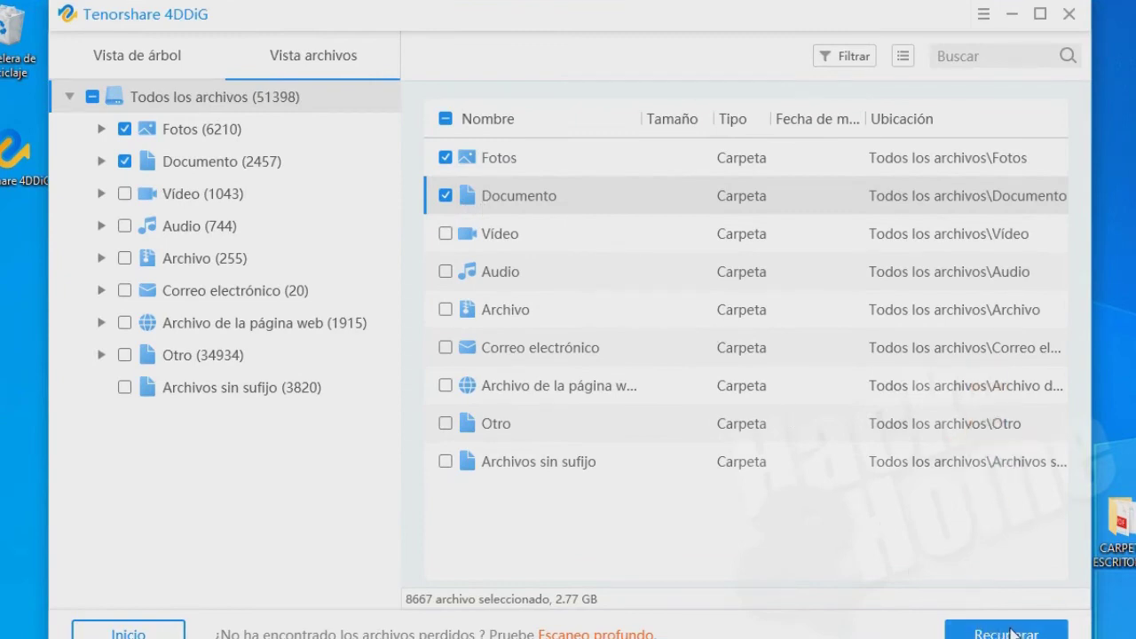
Recover the marked Fotos and Documento files, saving them to Escritorio
click(1010, 632)
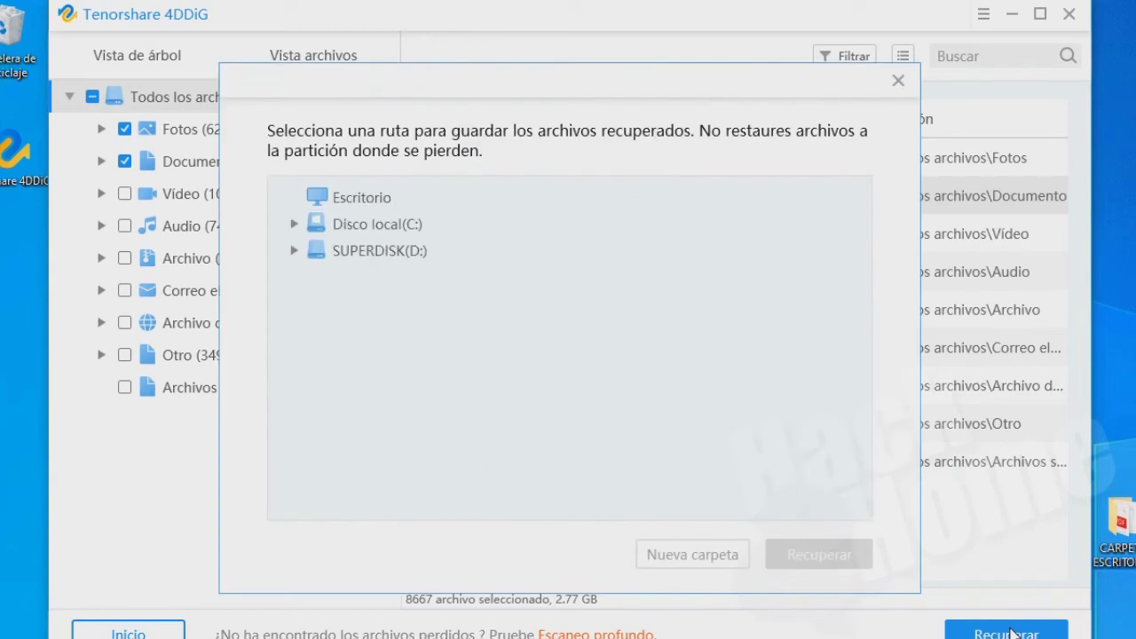
click(372, 201)
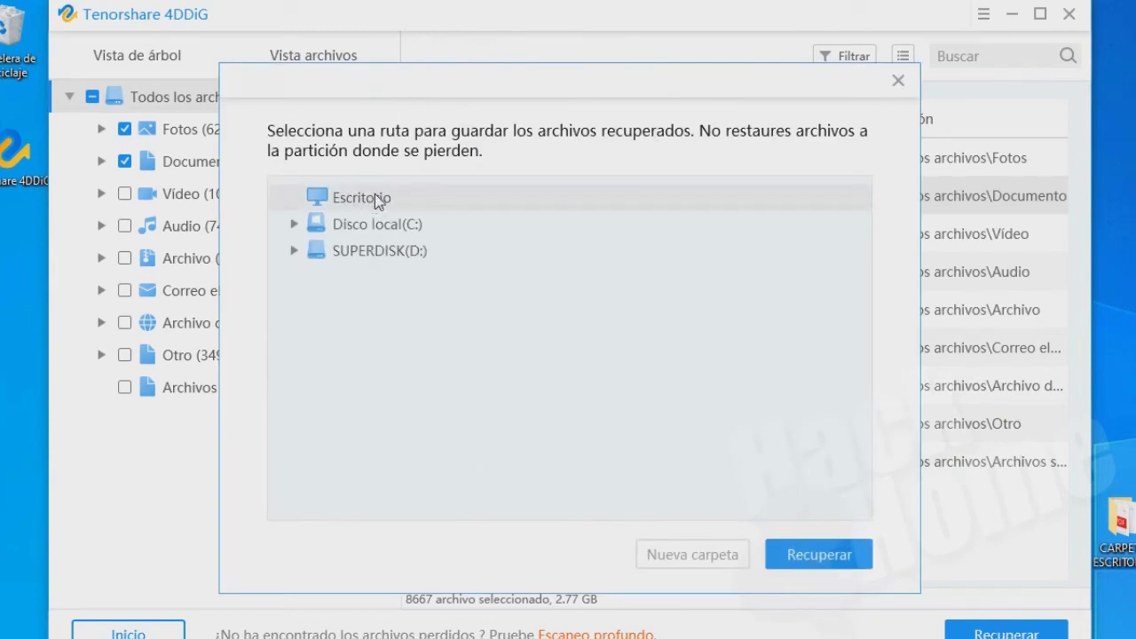
click(826, 556)
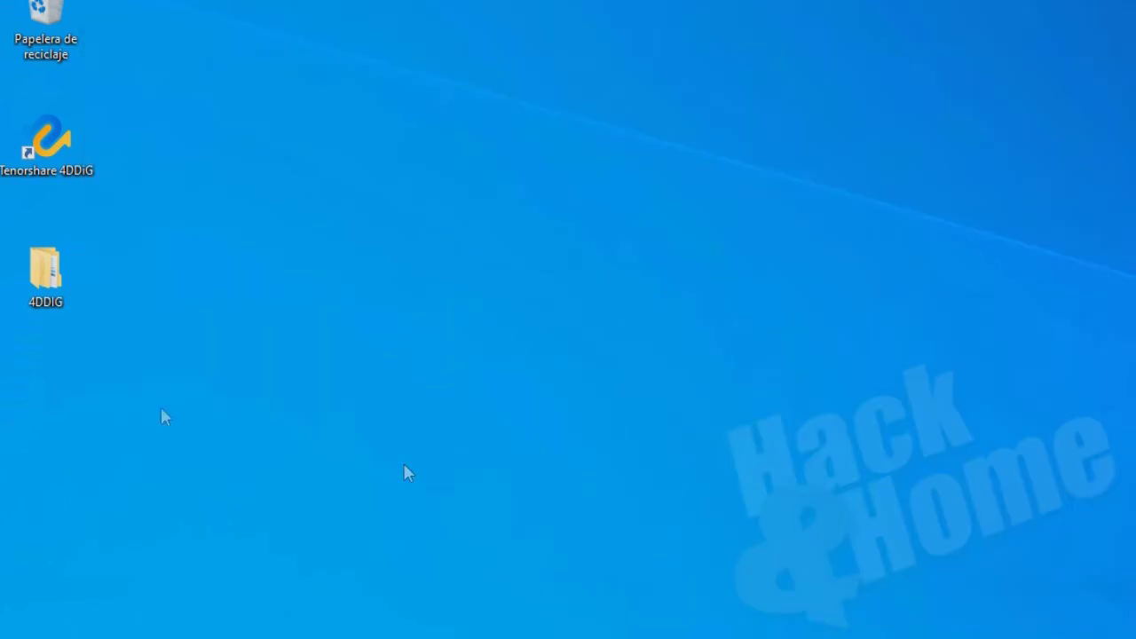
Browse the recovered JPEG photos in the 4DDIG desktop folder and view the Christmas tree picture WhatsApp Image 2020-01-05 at 12.10.46 (1)
double_click(51, 281)
double_click(423, 326)
double_click(423, 327)
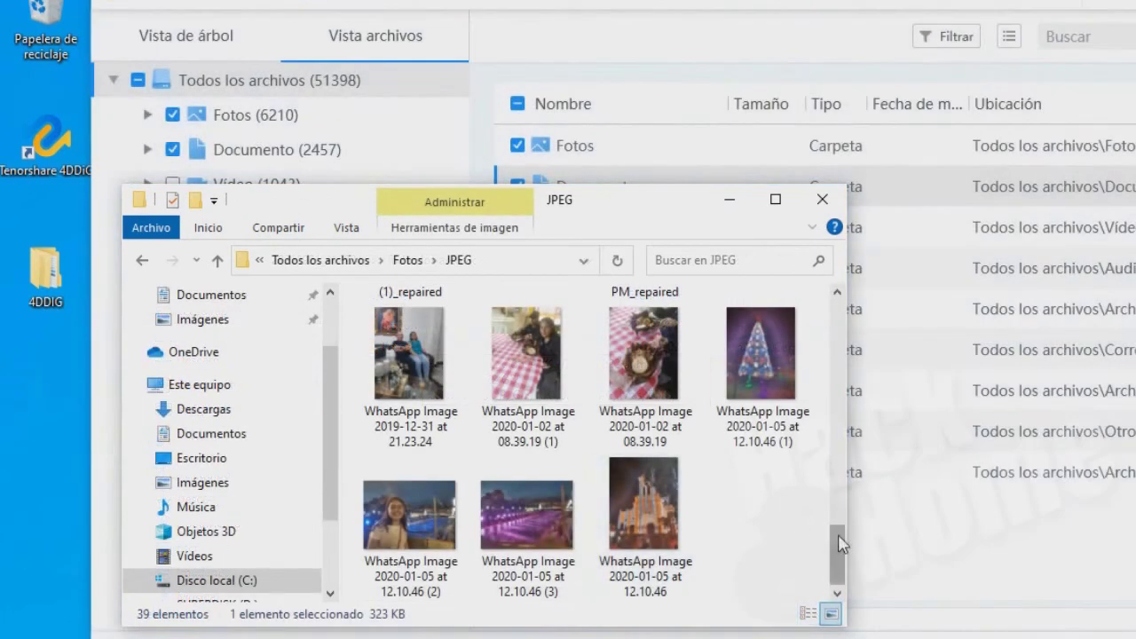
drag(842, 545, 844, 515)
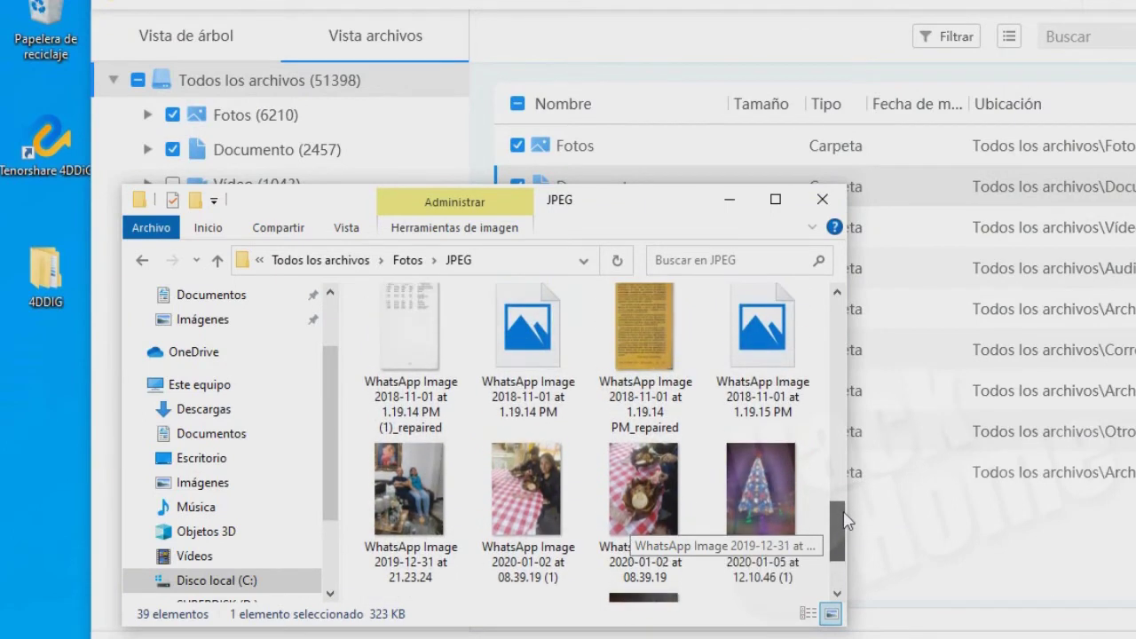
double_click(761, 488)
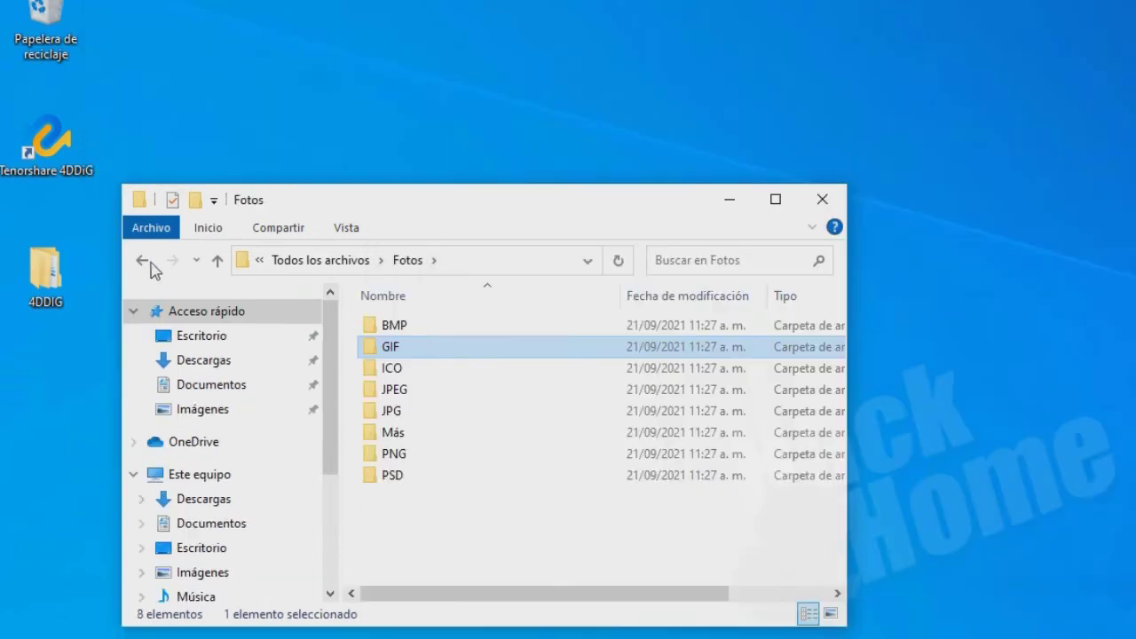
Open the recovered Word file Administración de Cursos.pdf from the Documento DOCX folder and check its content through to the end
click(142, 261)
click(449, 333)
double_click(448, 333)
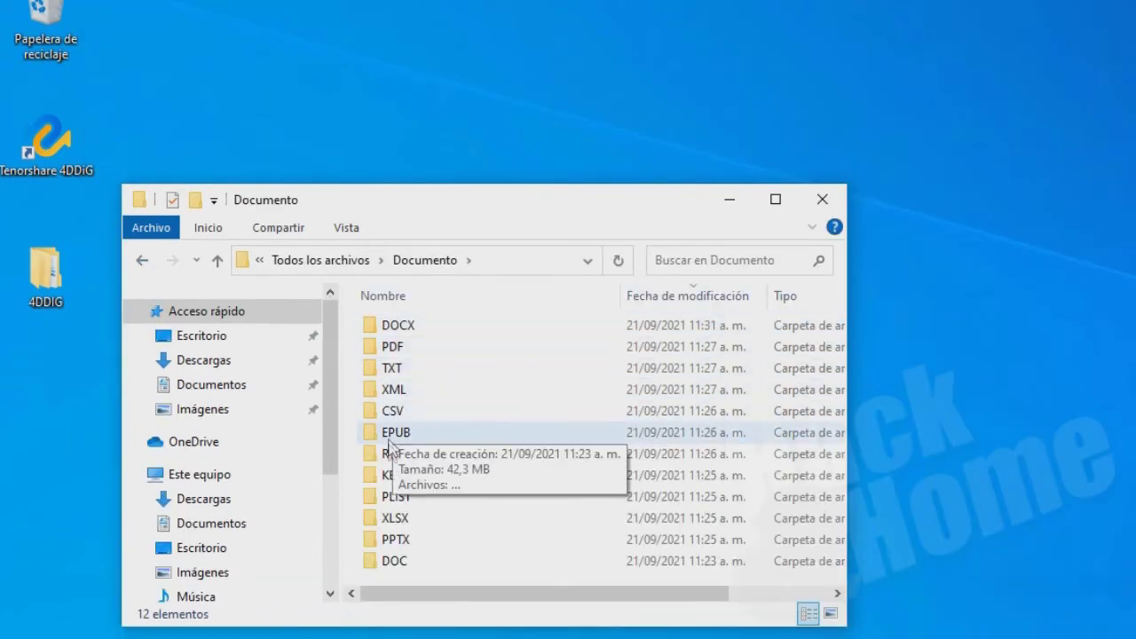
double_click(404, 325)
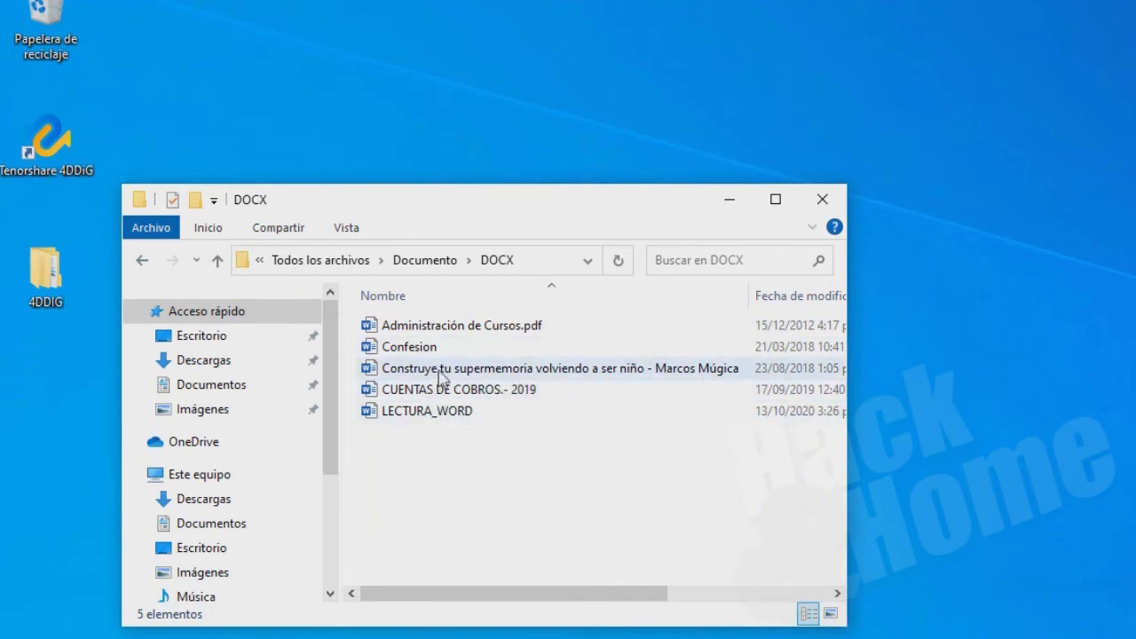
double_click(417, 326)
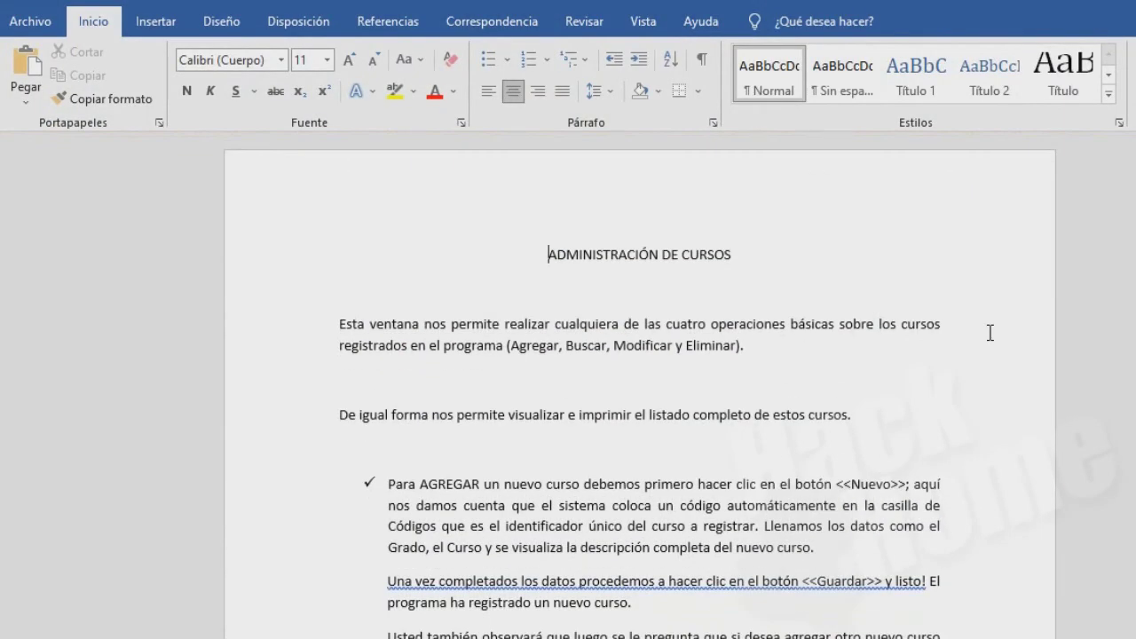
scroll(987, 342, down, 9)
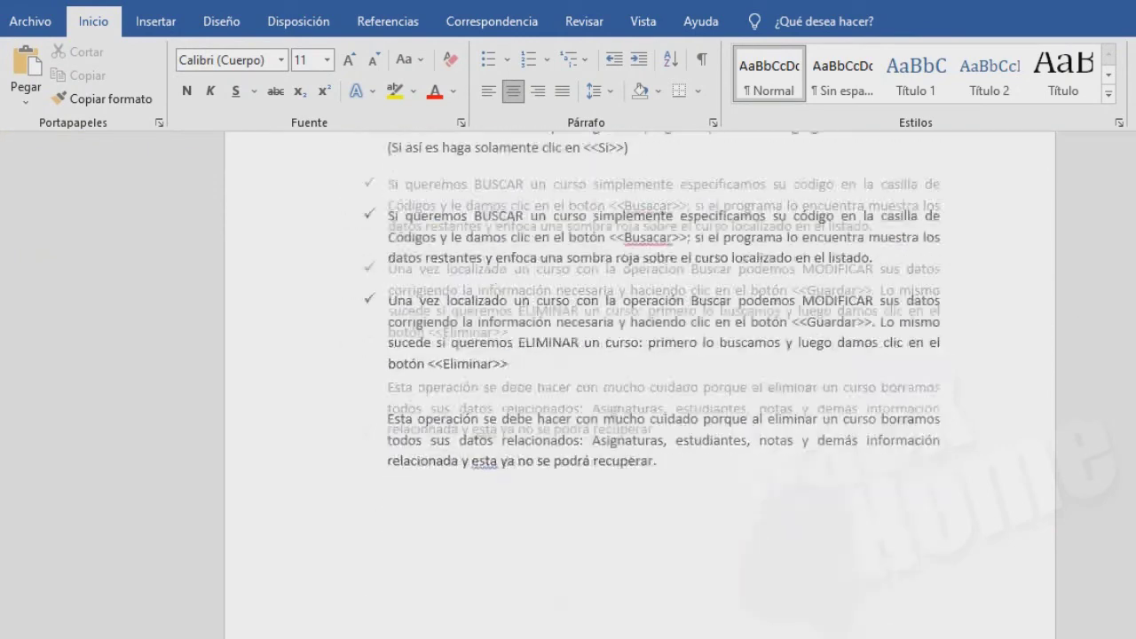
key(ctrl+Home)
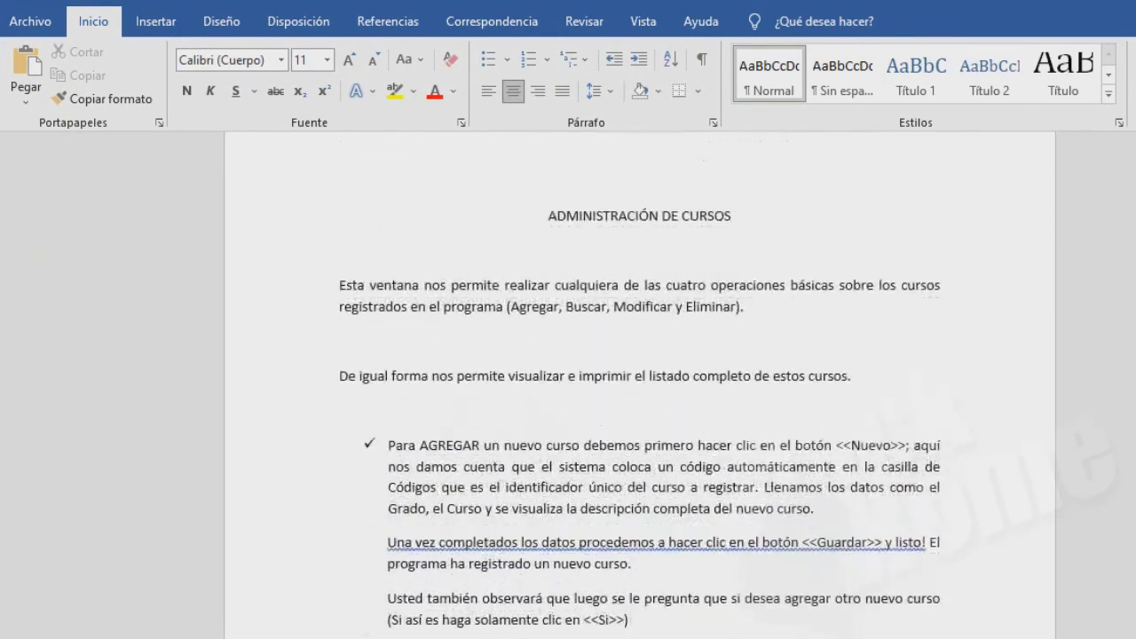